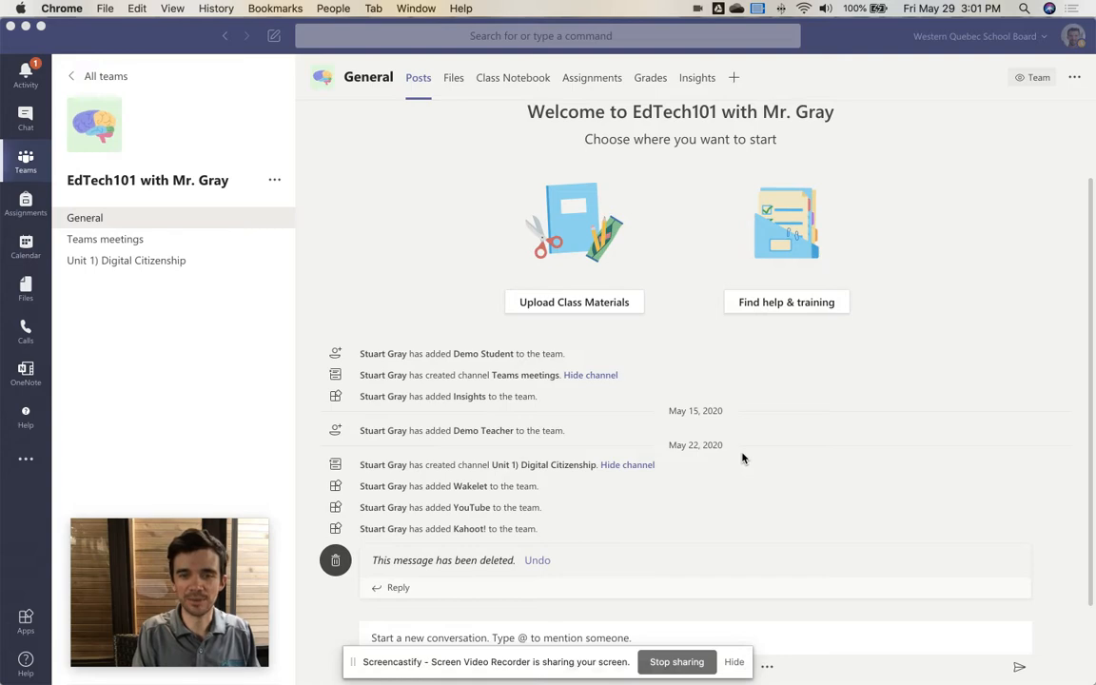
{"action": "left_click", "coordinate": [668, 471]}
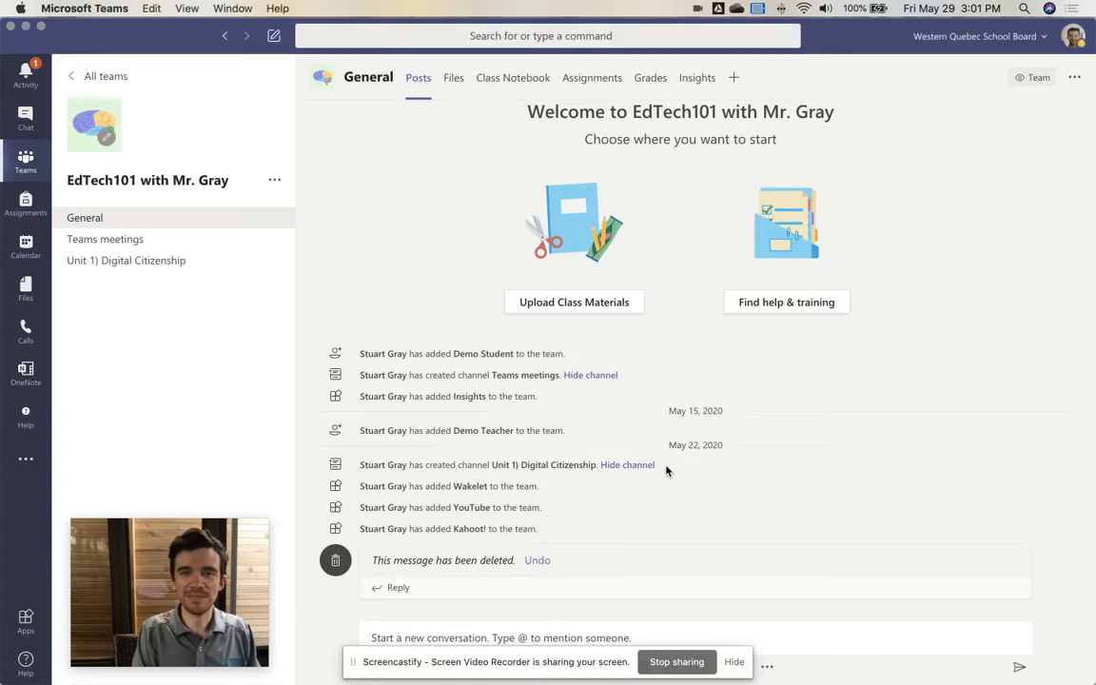
{"action": "left_click", "coordinate": [734, 662]}
{"action": "left_click", "coordinate": [510, 640]}
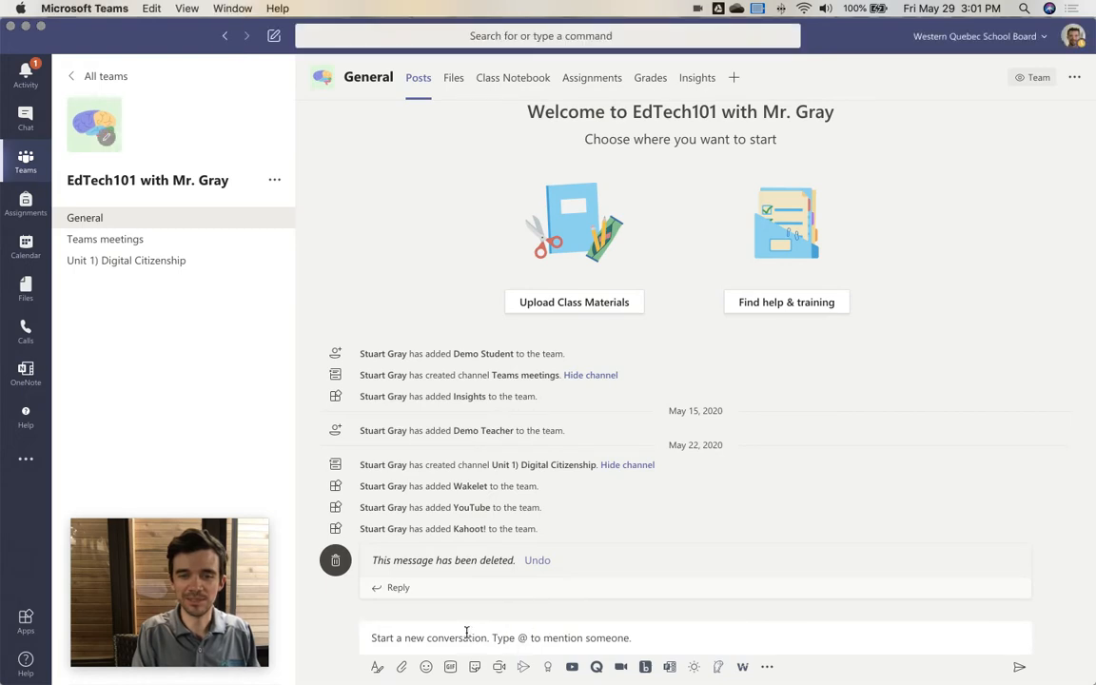
{"action": "type", "text": "https://www.youtube.com/watch?v=TAowbQkcL-g"}
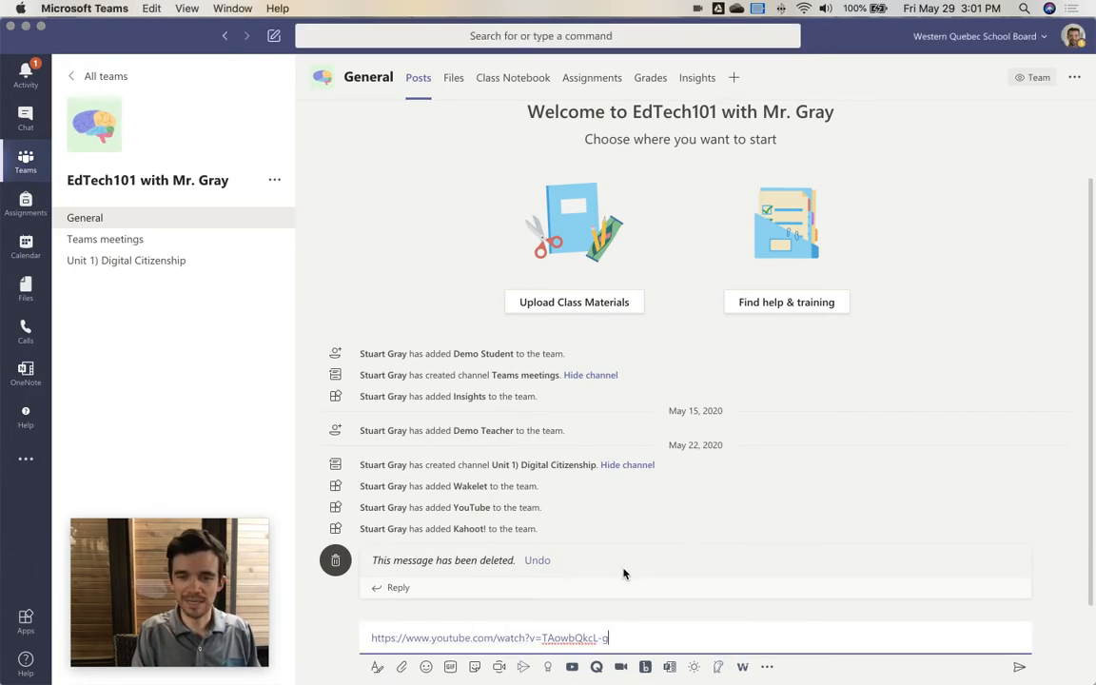
{"action": "left_click", "coordinate": [1019, 671]}
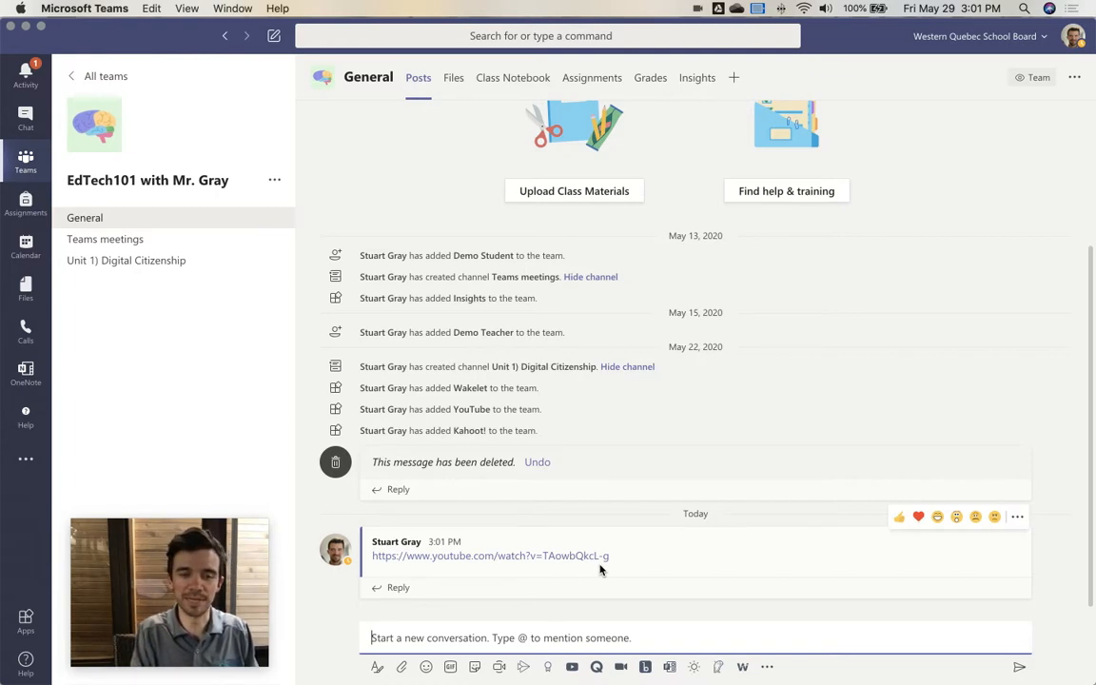
Step: Search the app store for youtube and view the YouTube app's details
{"action": "left_click", "coordinate": [26, 624]}
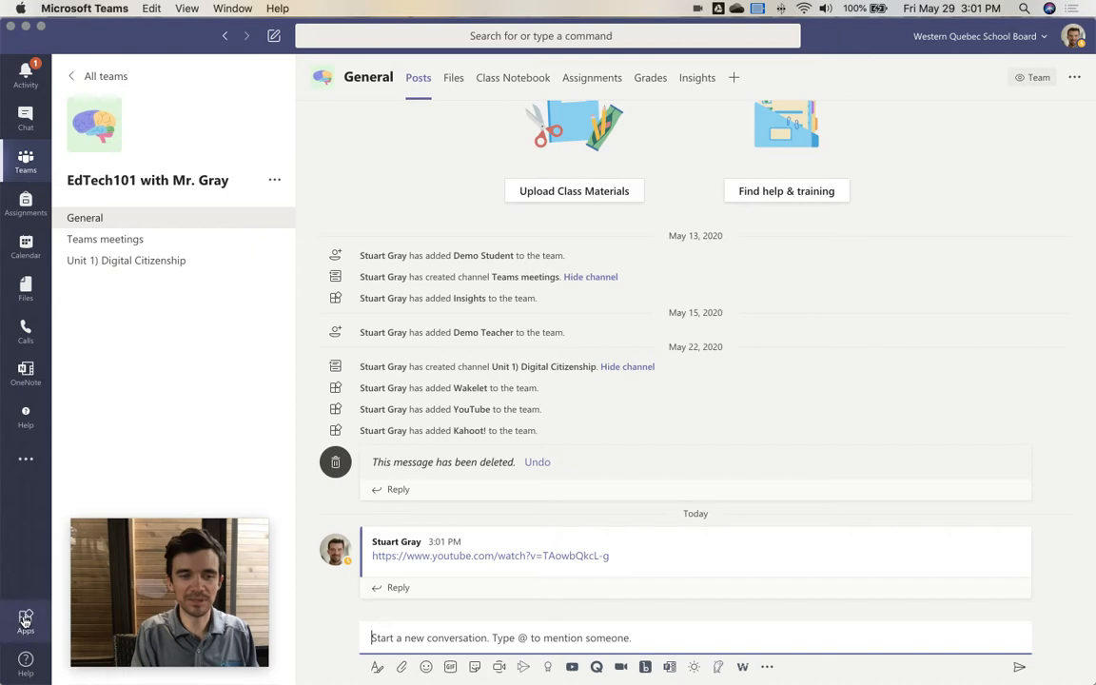
{"action": "type", "text": "o"}
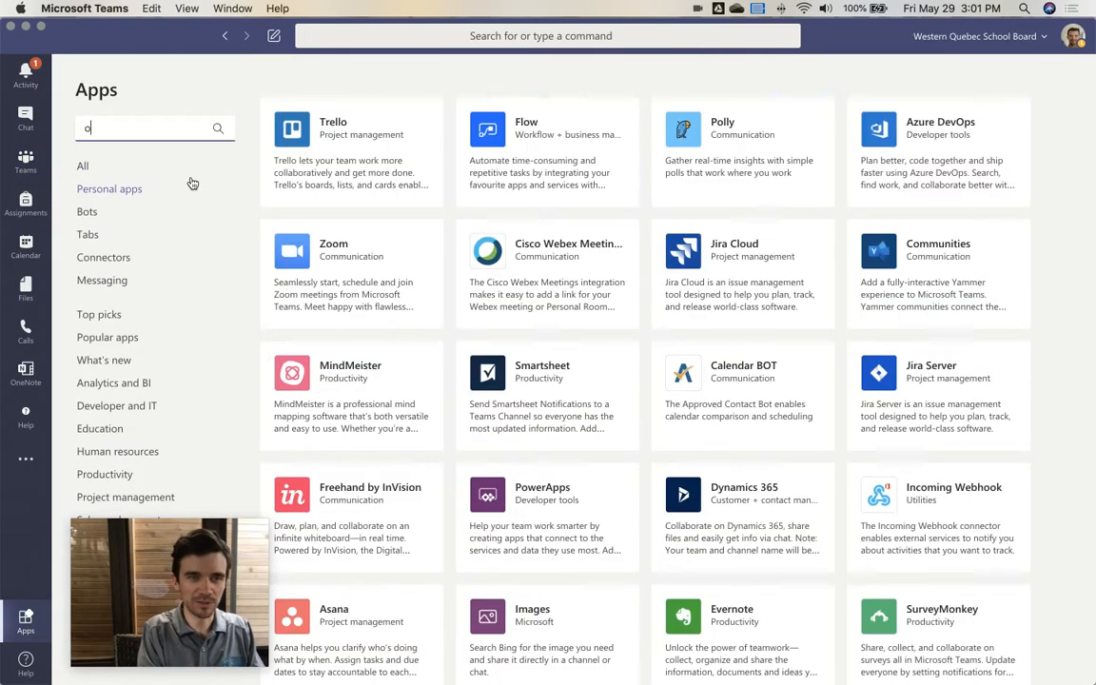
{"action": "type", "text": "otube"}
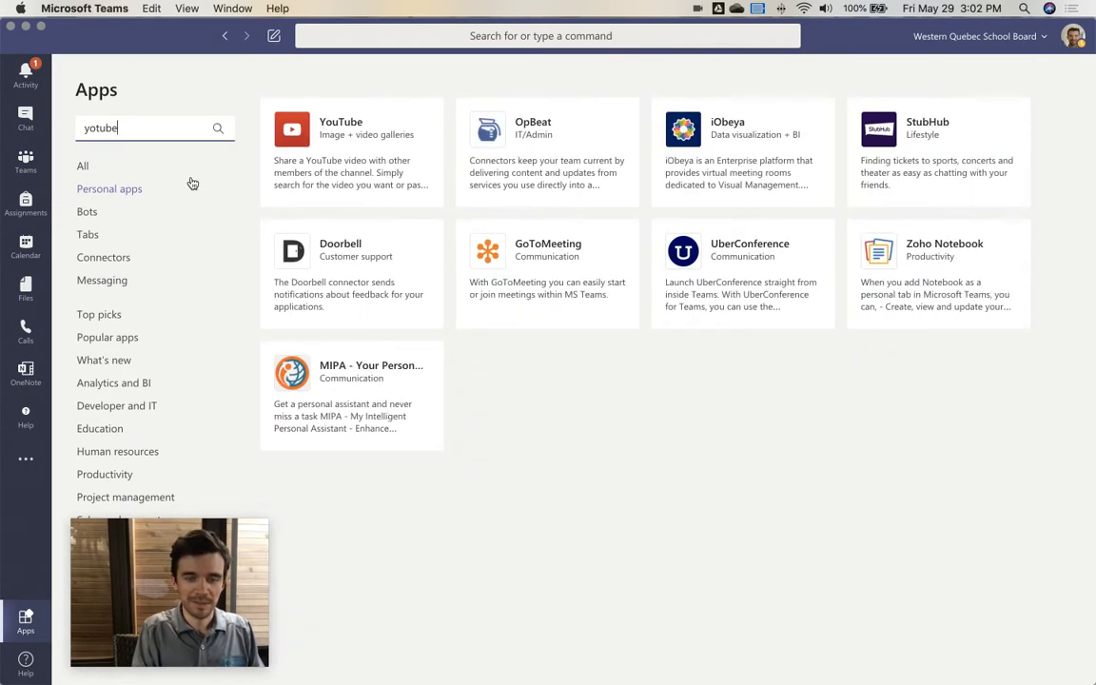
{"action": "type", "text": "u"}
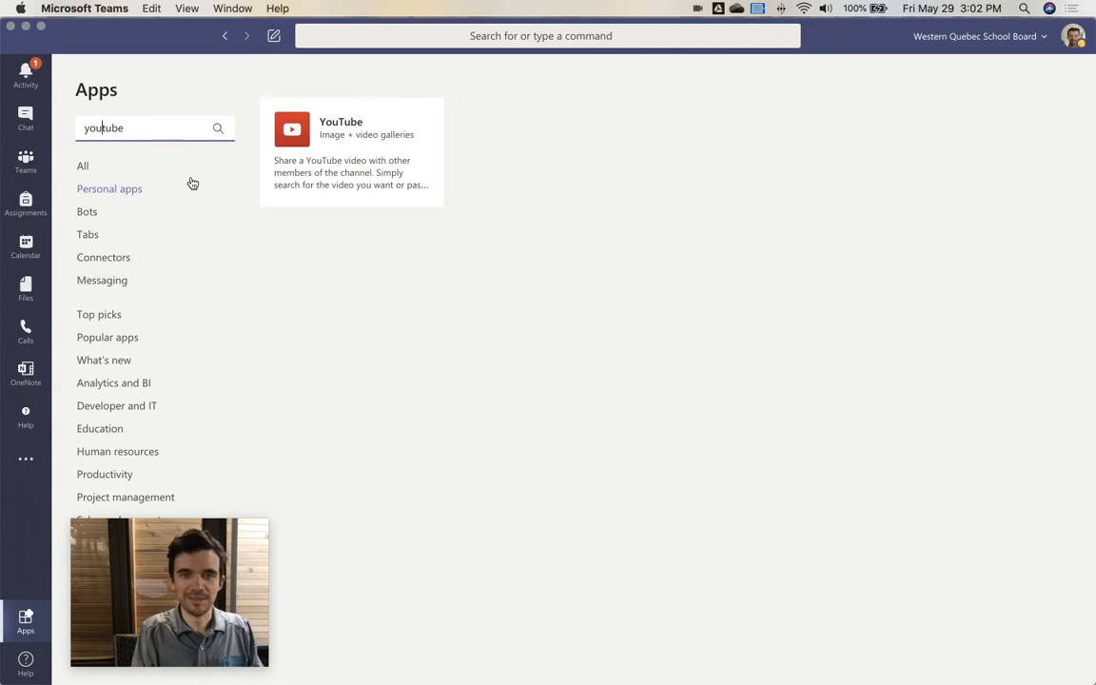
{"action": "left_click", "coordinate": [350, 127]}
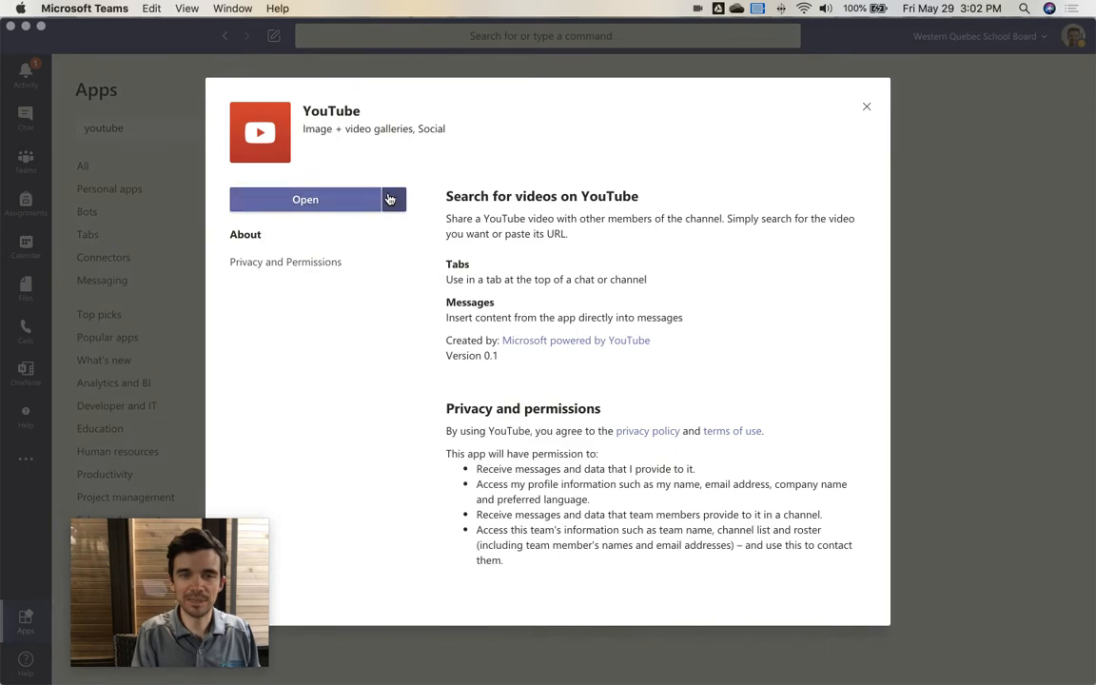
{"action": "left_click", "coordinate": [867, 108]}
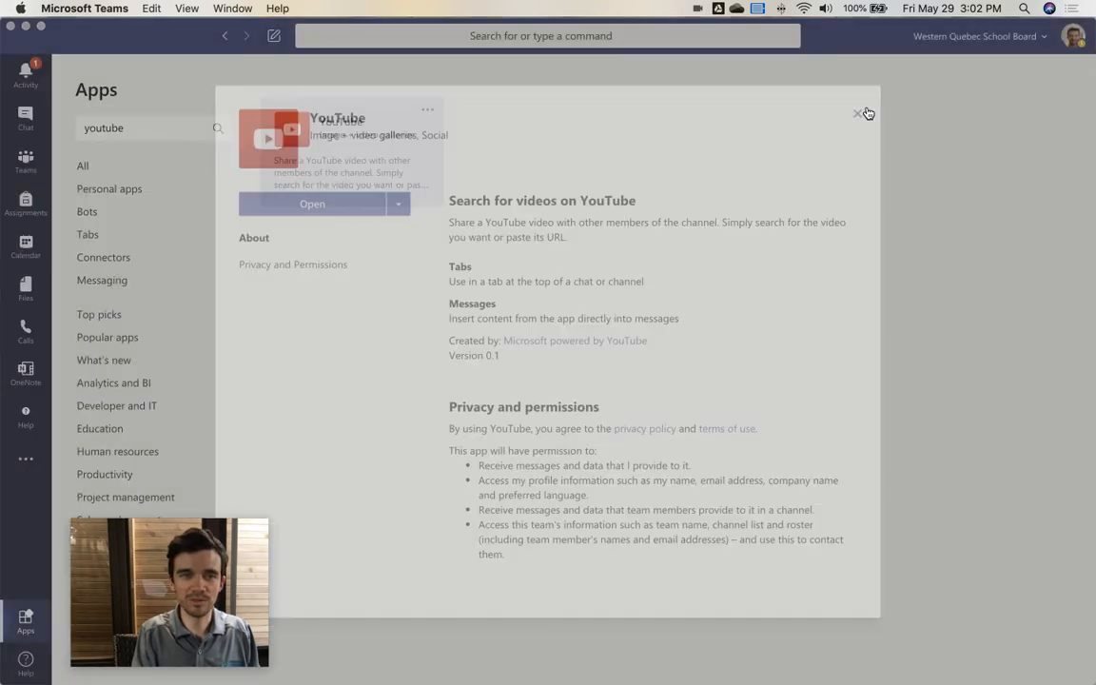
Step: Return to the General channel and start a new conversation in expanded format with the YouTube video search open
{"action": "left_click", "coordinate": [24, 162]}
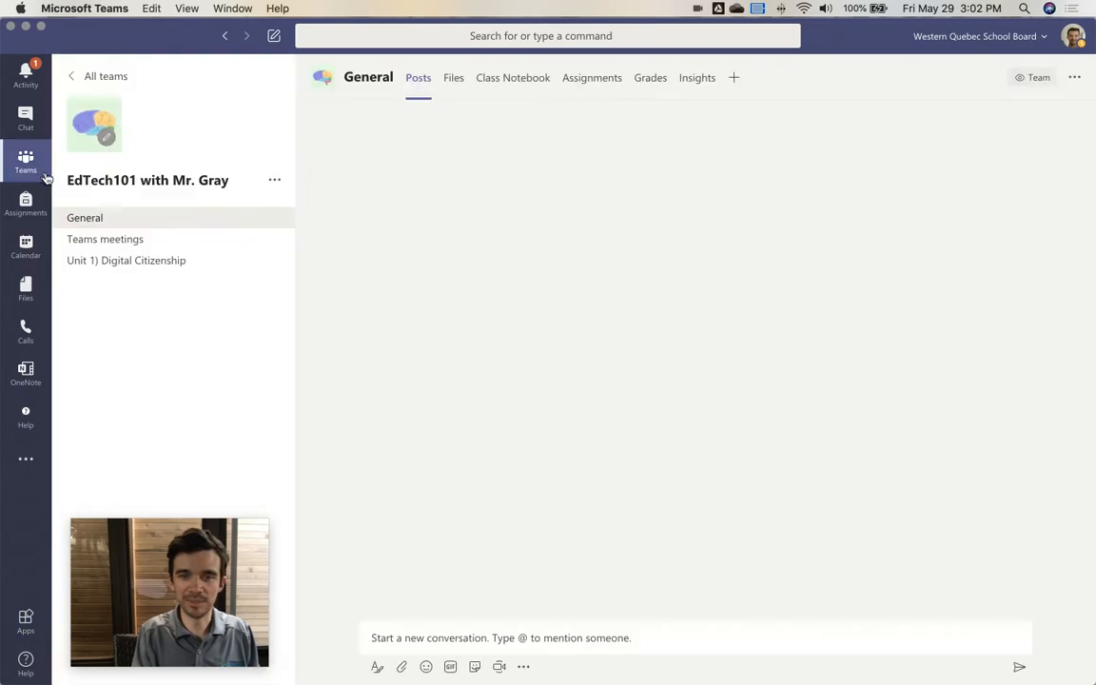
{"action": "left_click", "coordinate": [443, 637]}
{"action": "left_click", "coordinate": [375, 667]}
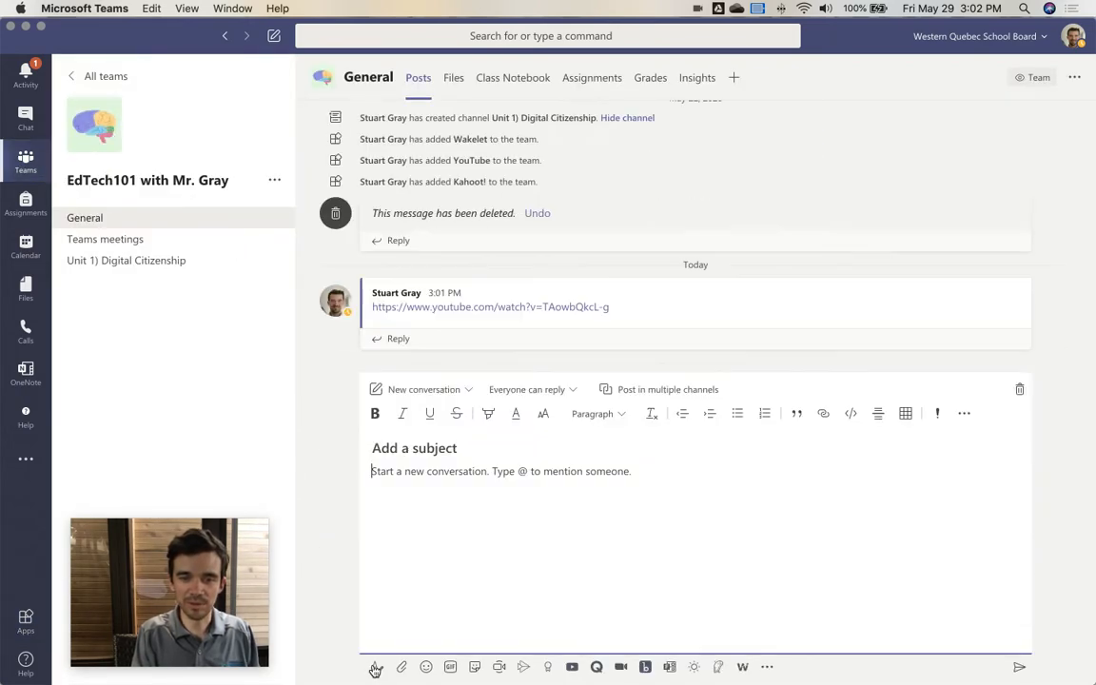
{"action": "left_click", "coordinate": [572, 667]}
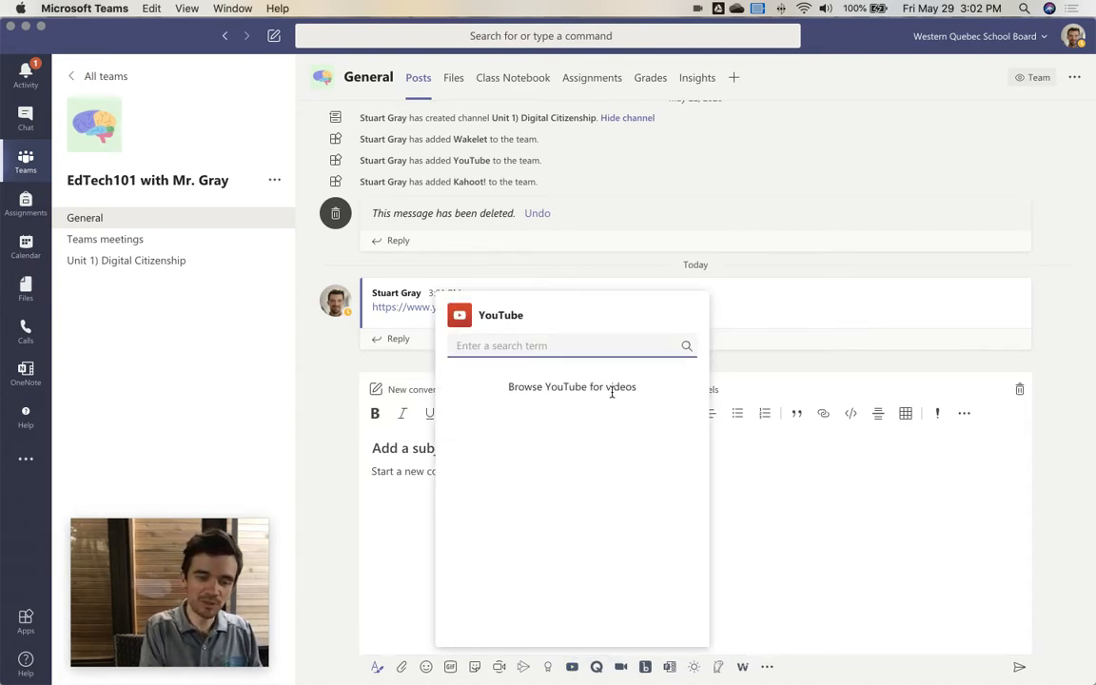
Step: Search YouTube for "microsoft teams" and clear the search term
{"action": "type", "text": "microsoft teams"}
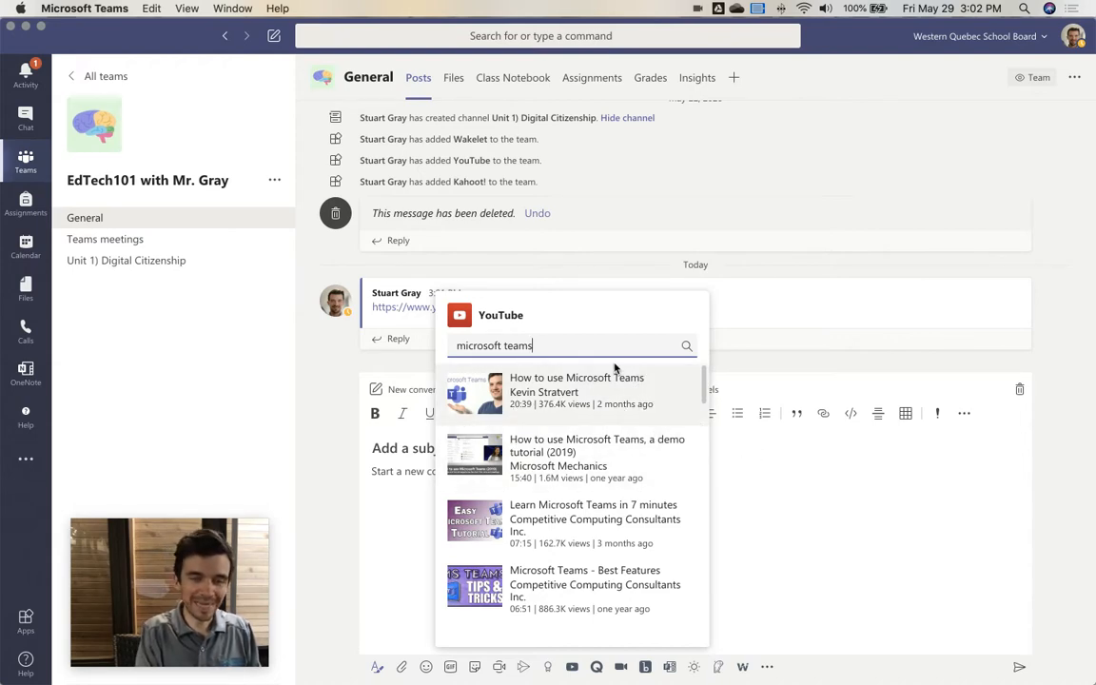
{"action": "key", "text": "super+a"}
{"action": "key", "text": "BackSpace"}
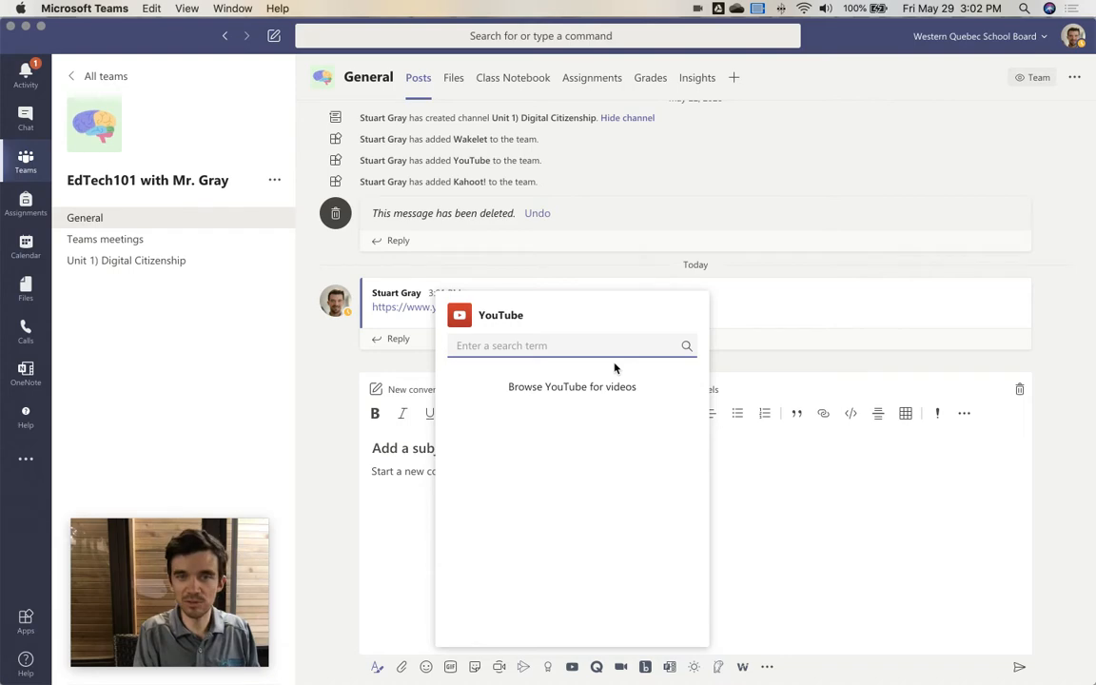
{"action": "type", "text": "https://www.youtube.com/watch?v=TAowbQkcL-g"}
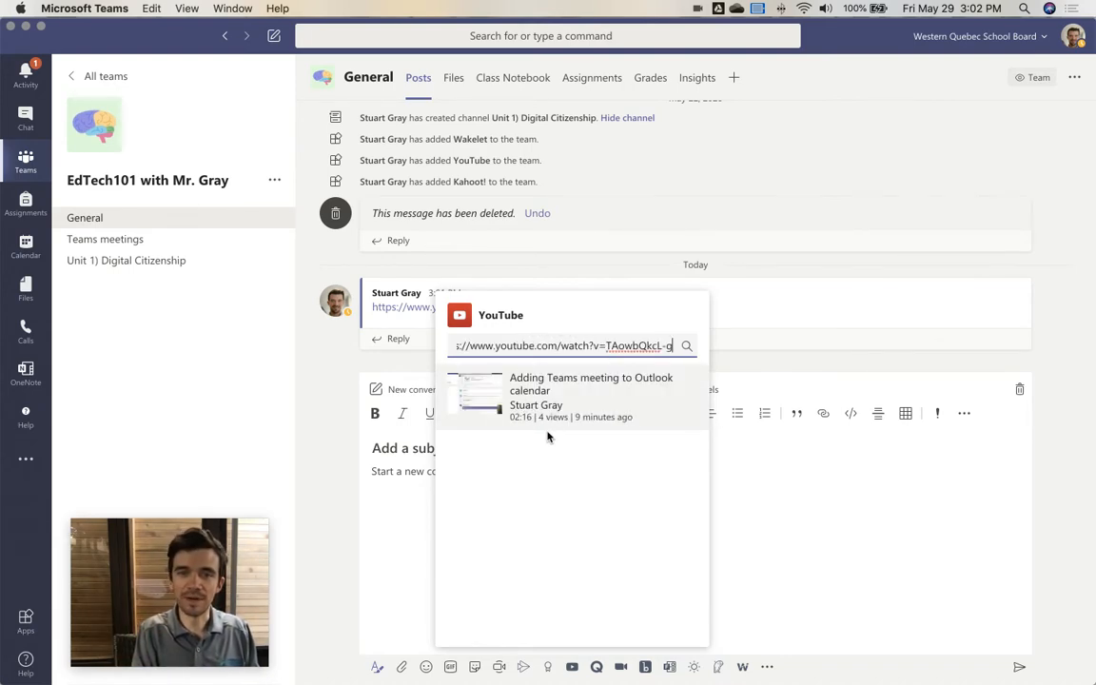
{"action": "left_click", "coordinate": [511, 407]}
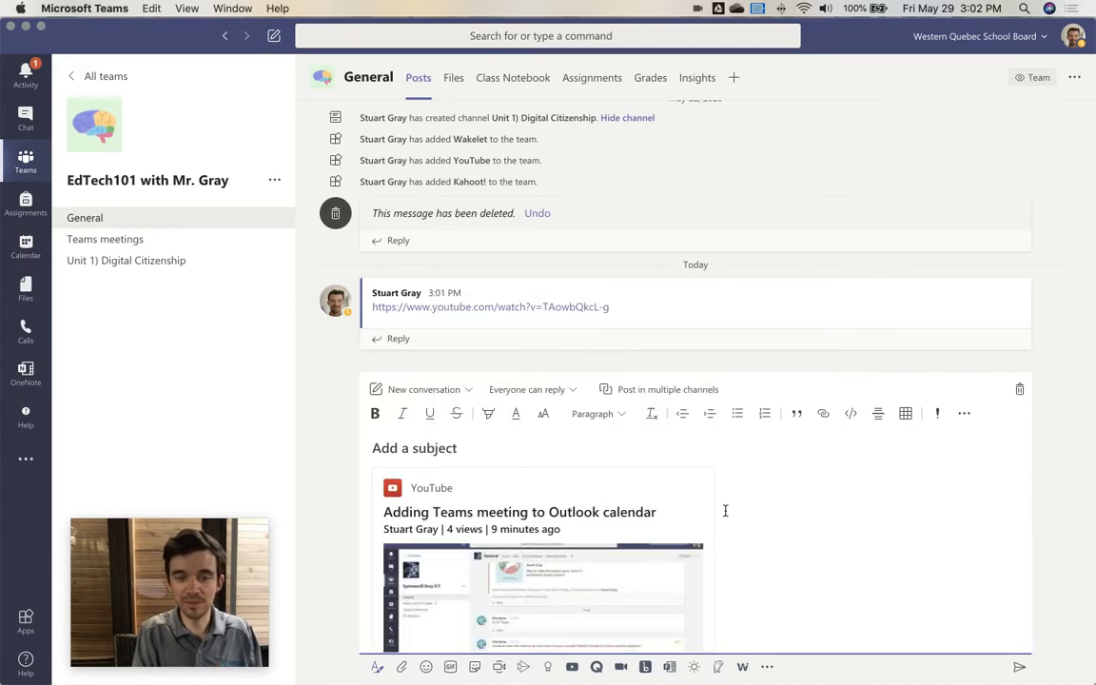
{"action": "scroll", "coordinate": [726, 511], "scroll_direction": "down", "scroll_amount": 1}
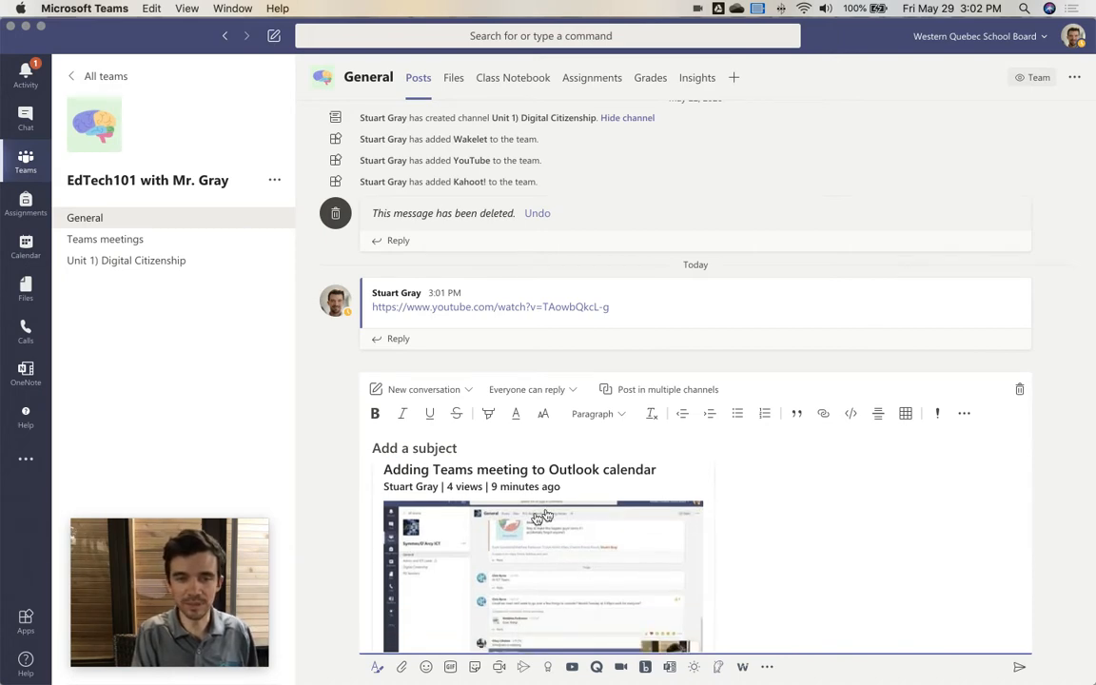
{"action": "scroll", "coordinate": [600, 572], "scroll_direction": "down", "scroll_amount": 2}
{"action": "scroll", "coordinate": [600, 572], "scroll_direction": "up", "scroll_amount": 3}
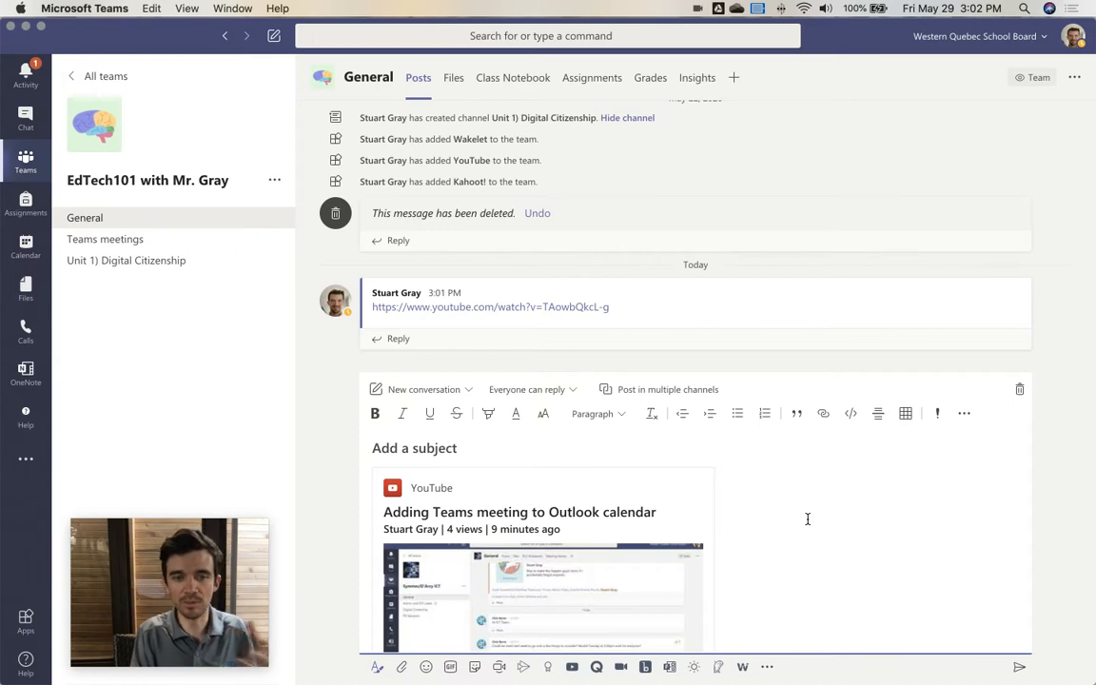
{"action": "scroll", "coordinate": [807, 518], "scroll_direction": "down", "scroll_amount": 2}
{"action": "scroll", "coordinate": [807, 519], "scroll_direction": "up", "scroll_amount": 2}
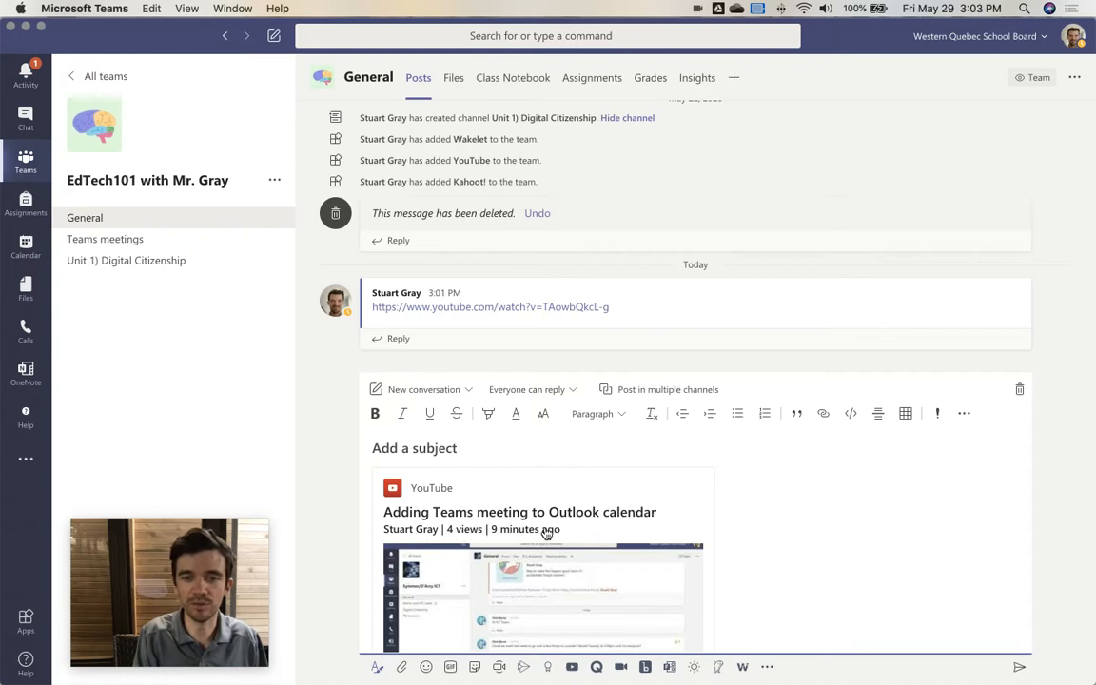
{"action": "scroll", "coordinate": [549, 529], "scroll_direction": "down", "scroll_amount": 2}
{"action": "scroll", "coordinate": [546, 533], "scroll_direction": "down", "scroll_amount": 1}
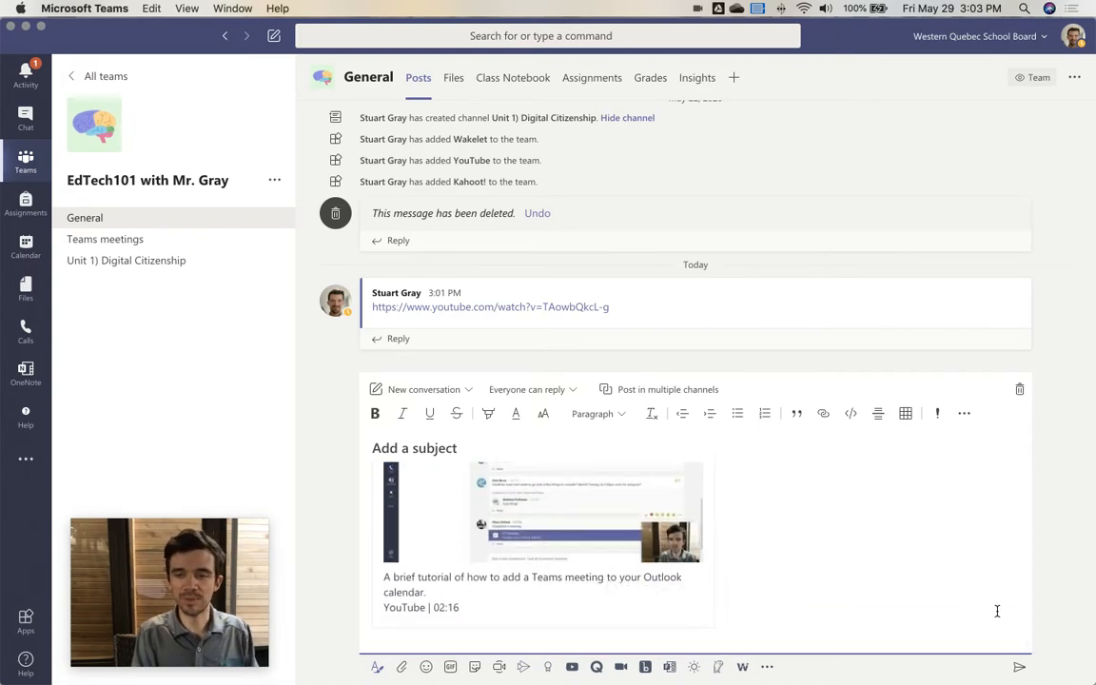
{"action": "left_click", "coordinate": [1019, 667]}
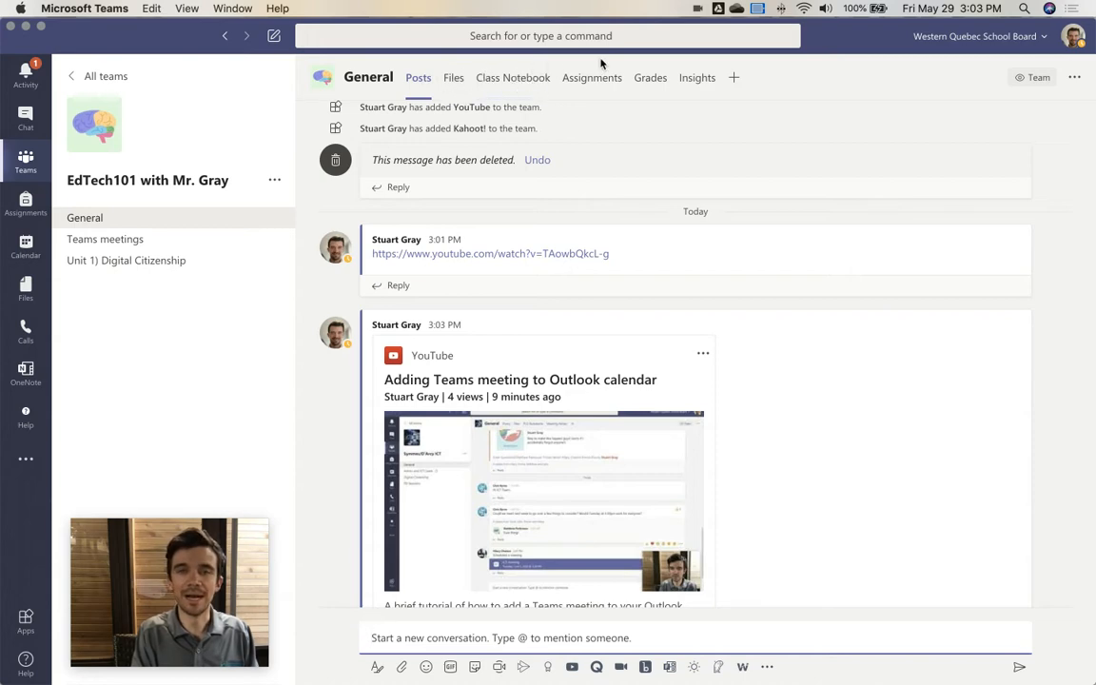
{"action": "left_click", "coordinate": [736, 80]}
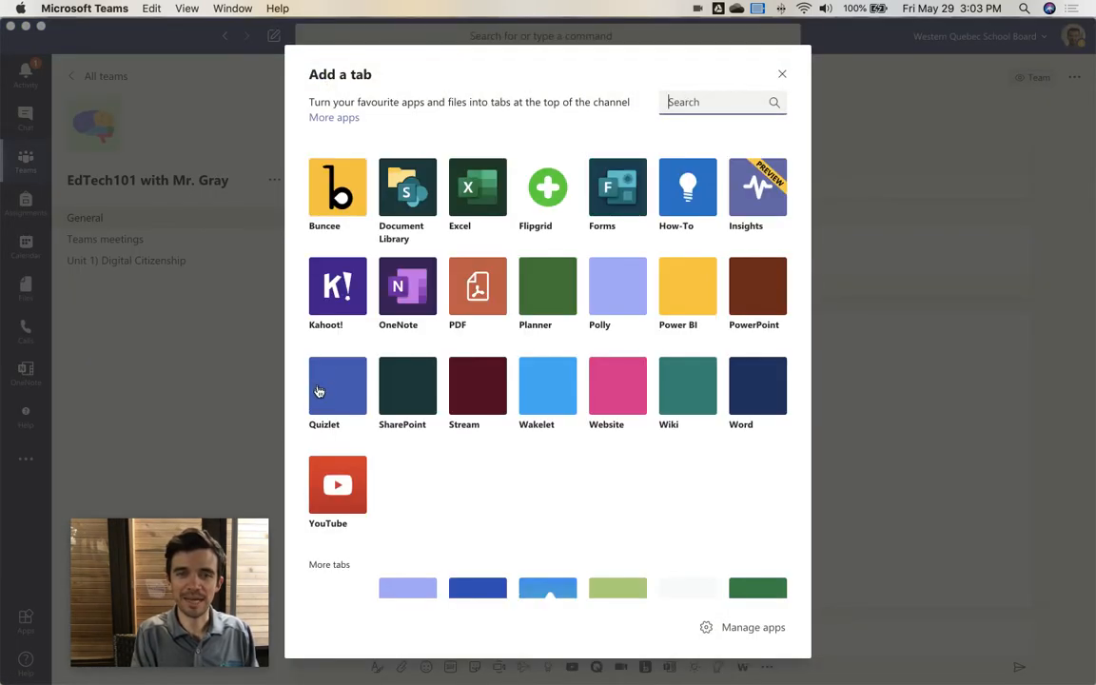
{"action": "key", "text": "Escape"}
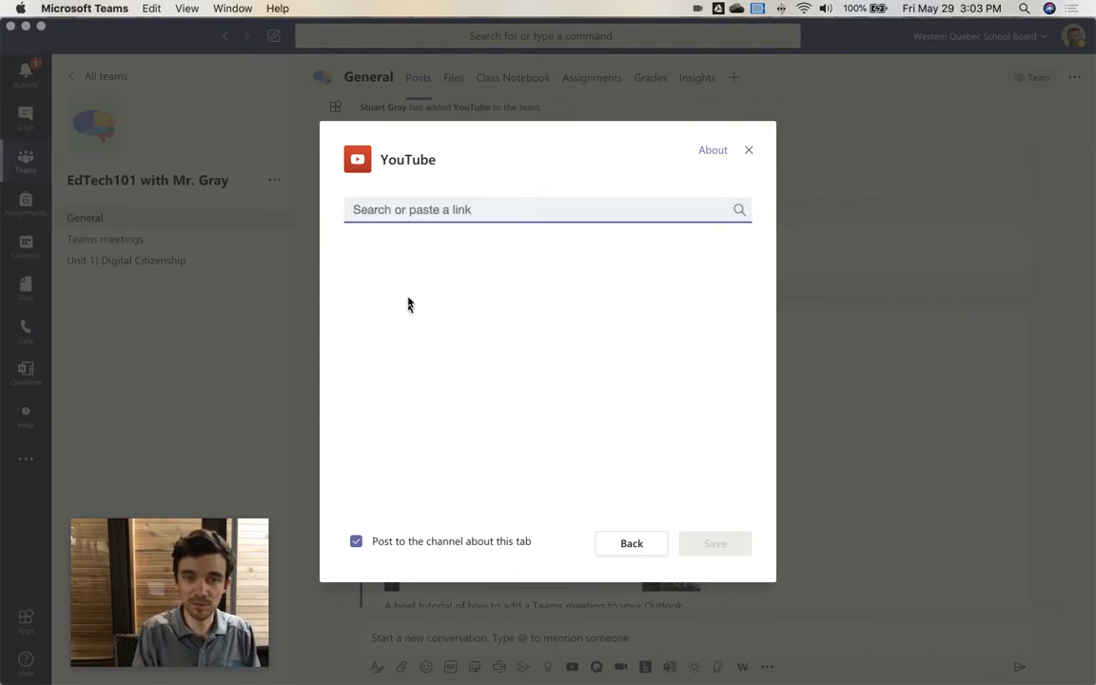
{"action": "left_click", "coordinate": [416, 204]}
{"action": "type", "text": "https://www.youtube.com/watch?v=TAowbQkcL-g"}
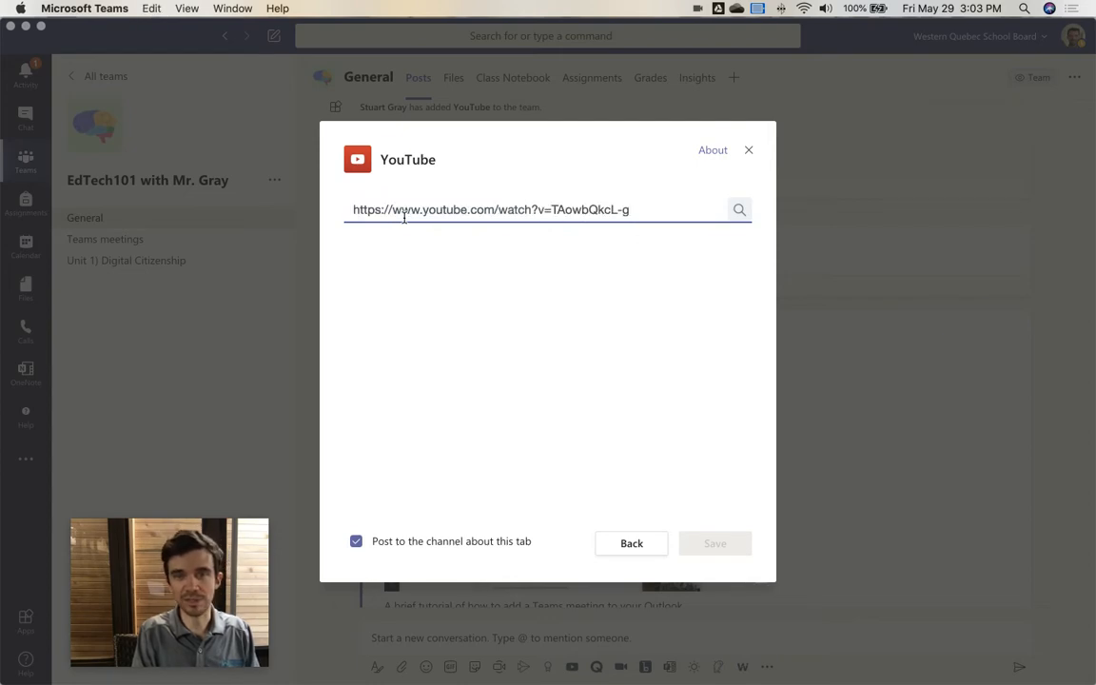
{"action": "left_click", "coordinate": [739, 210]}
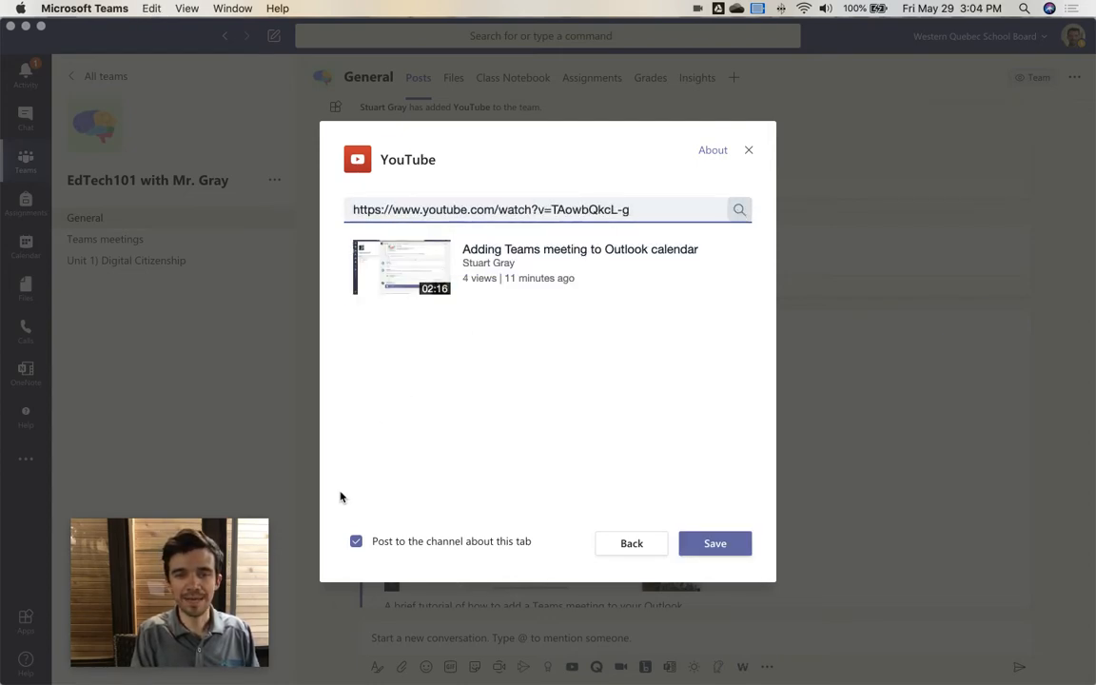
{"action": "left_click", "coordinate": [355, 543]}
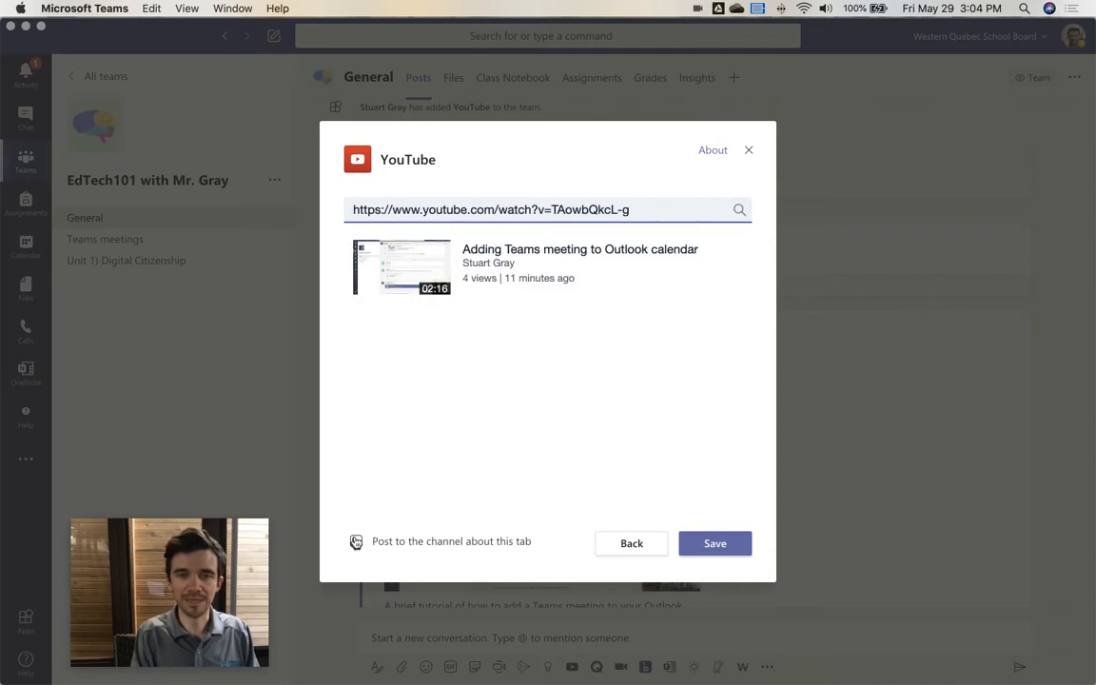
{"action": "left_click", "coordinate": [514, 267]}
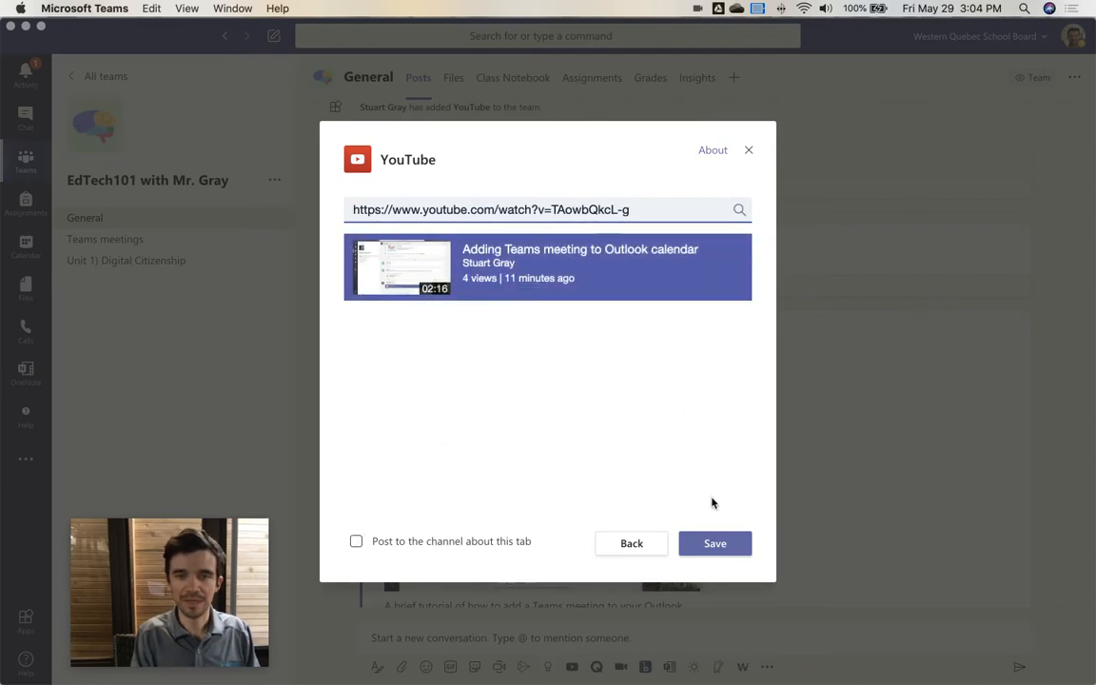
{"action": "left_click", "coordinate": [704, 543]}
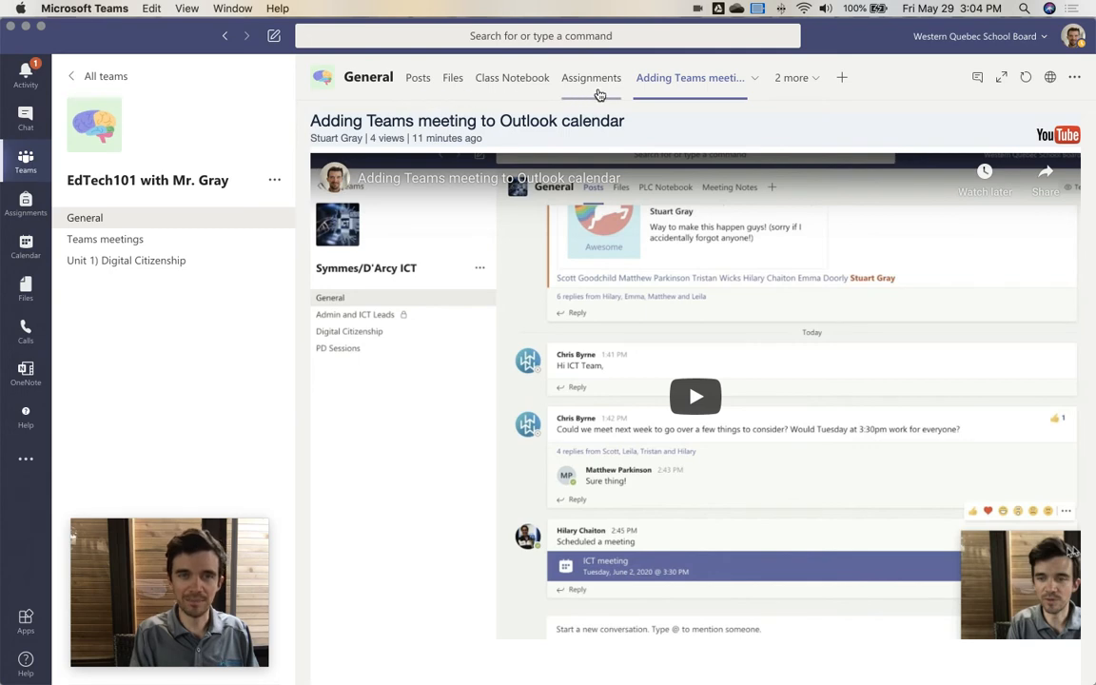
Step: Rename the new video tab to "Teams meeting to Outlook"
{"action": "left_click", "coordinate": [664, 85]}
{"action": "left_click", "coordinate": [677, 127]}
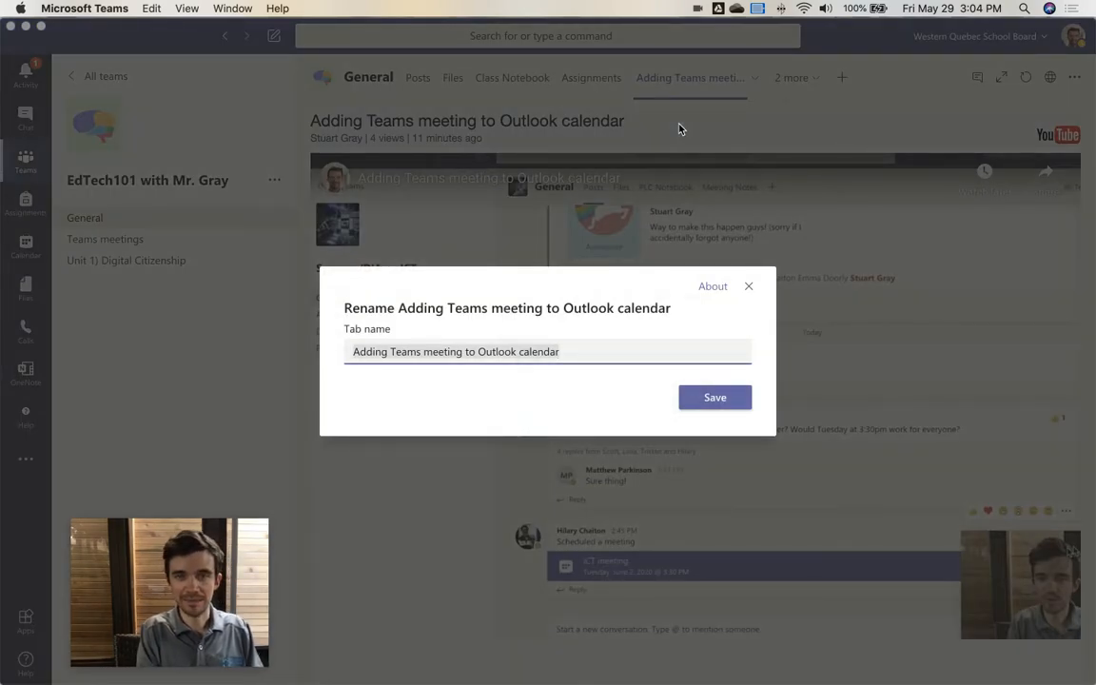
{"action": "type", "text": "Te"}
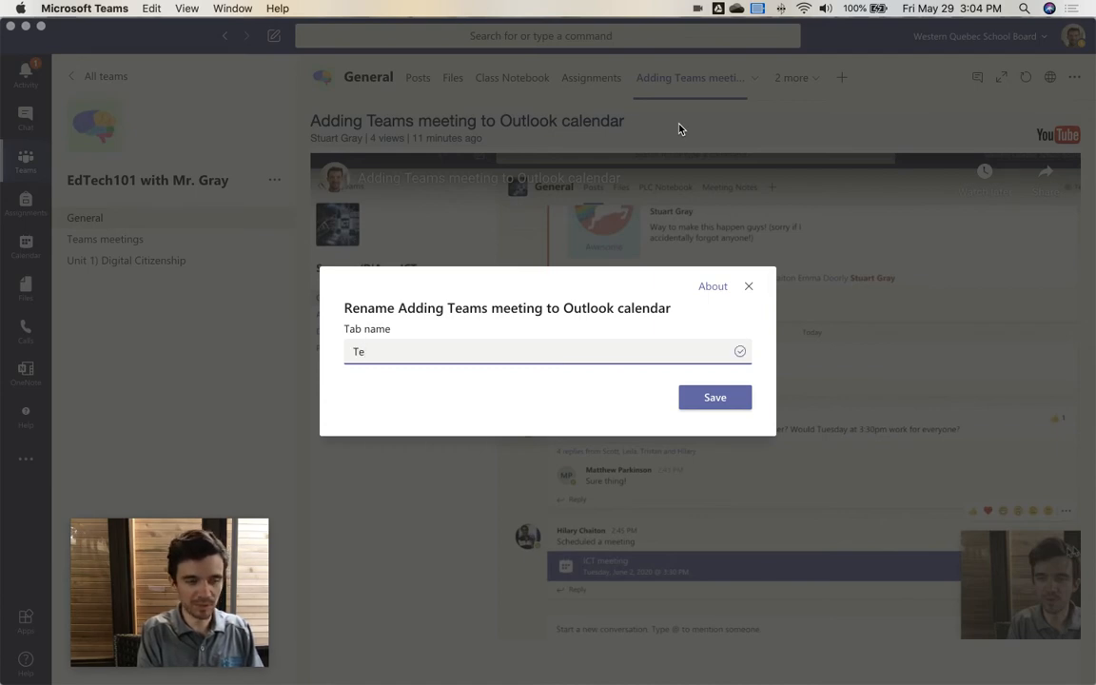
{"action": "type", "text": "ams meeting to Outlook"}
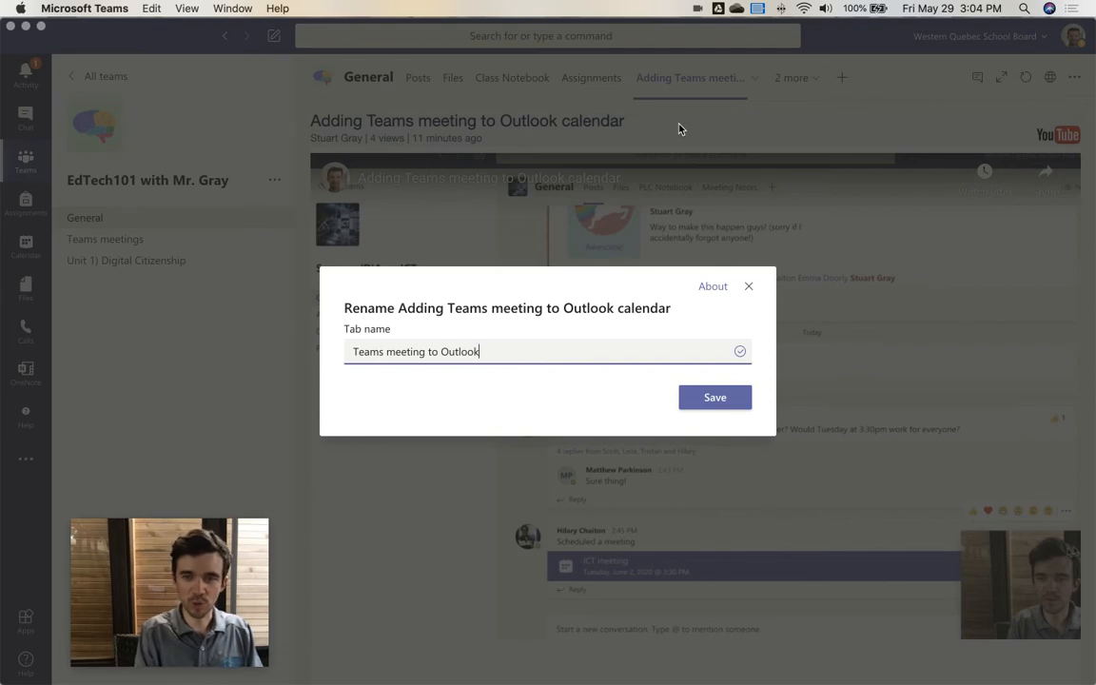
{"action": "left_click", "coordinate": [696, 396]}
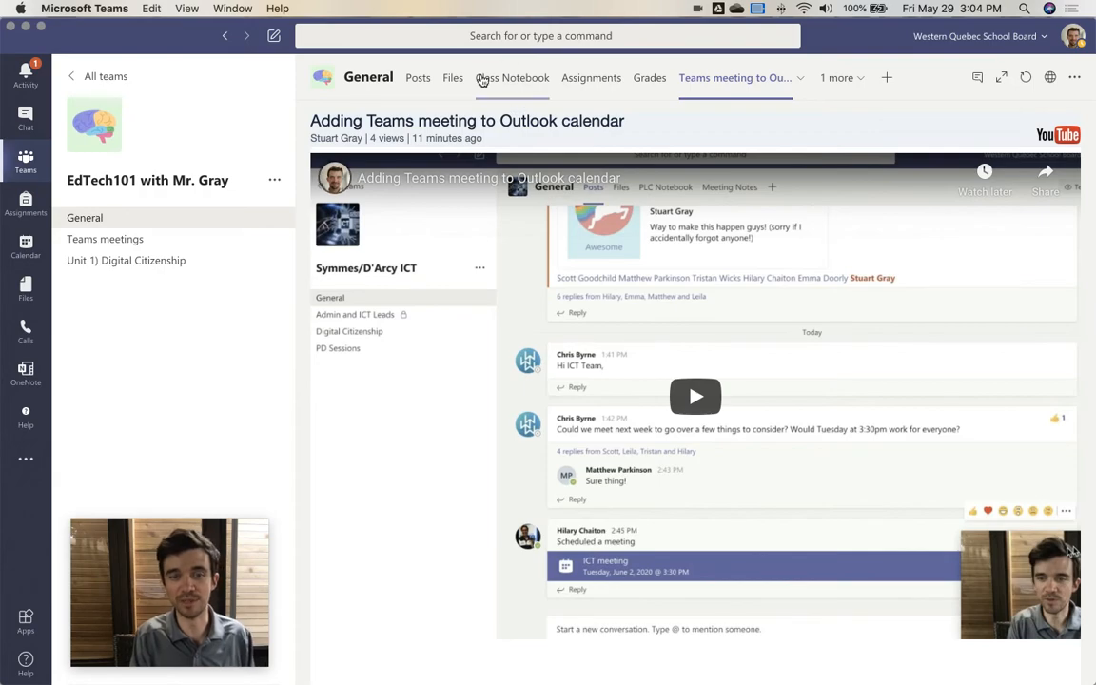
Step: View the video card in the channel's posts and reopen the "Teams meeting to Outlook" tab
{"action": "left_click", "coordinate": [420, 82]}
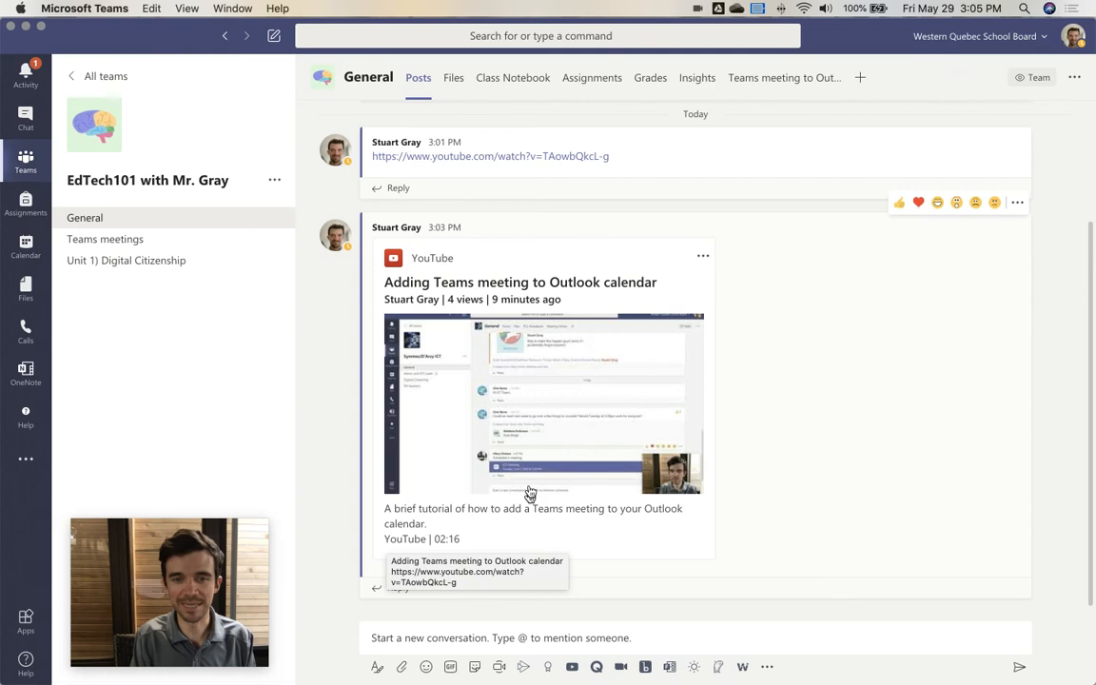
{"action": "left_click", "coordinate": [766, 79]}
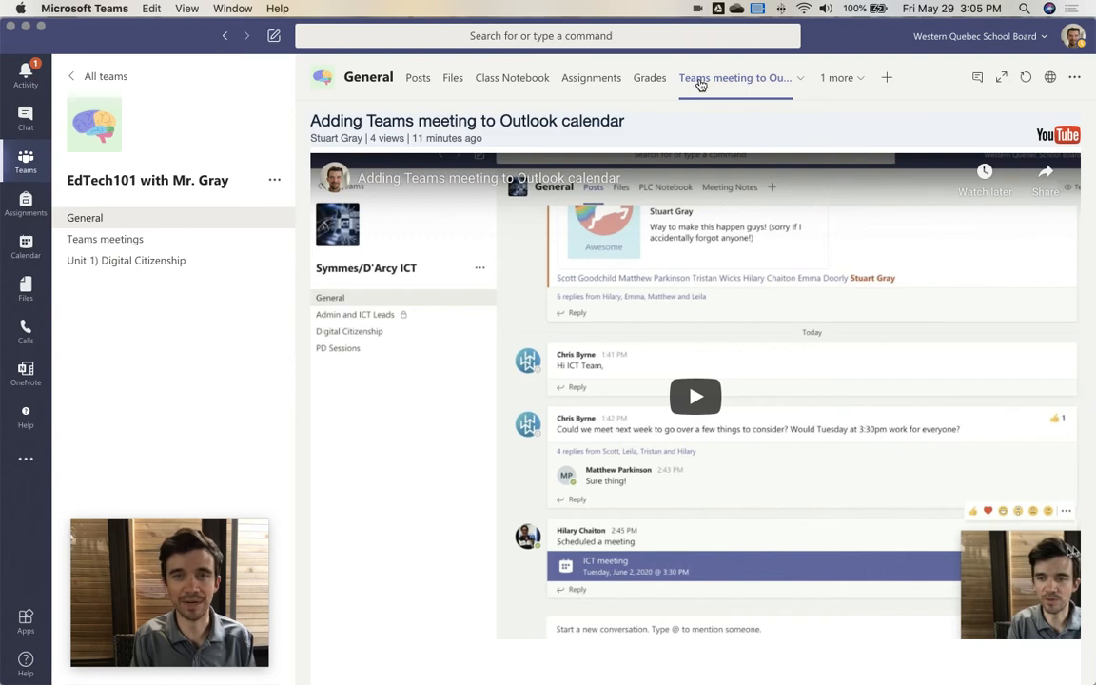
{"action": "left_click", "coordinate": [699, 84]}
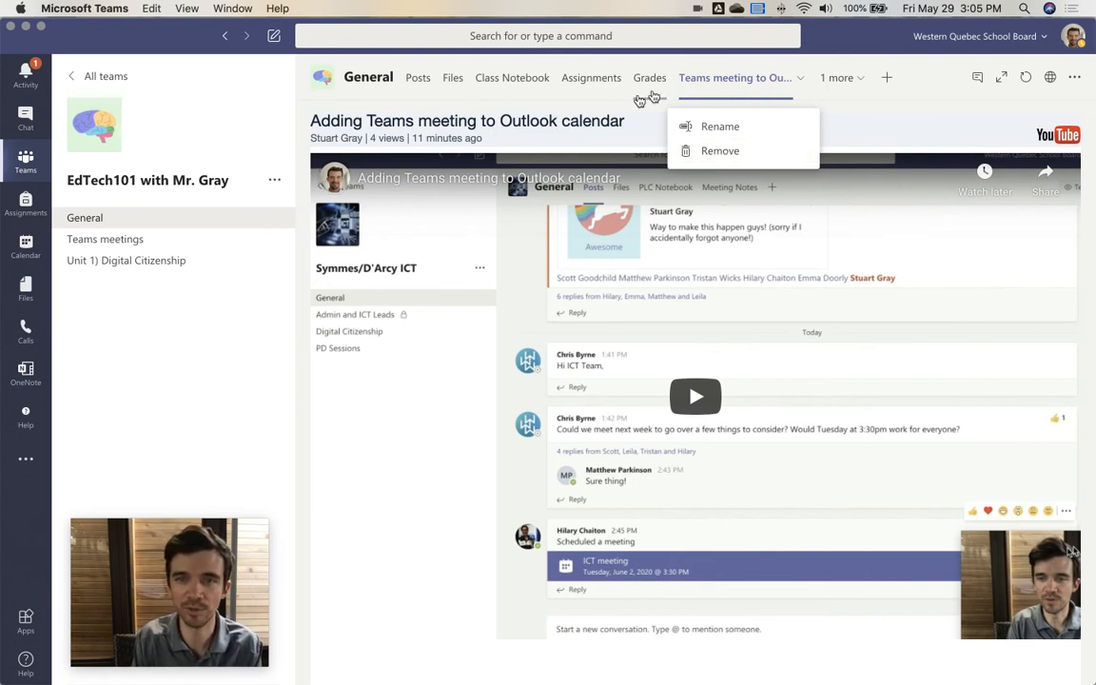
{"action": "left_click", "coordinate": [929, 79]}
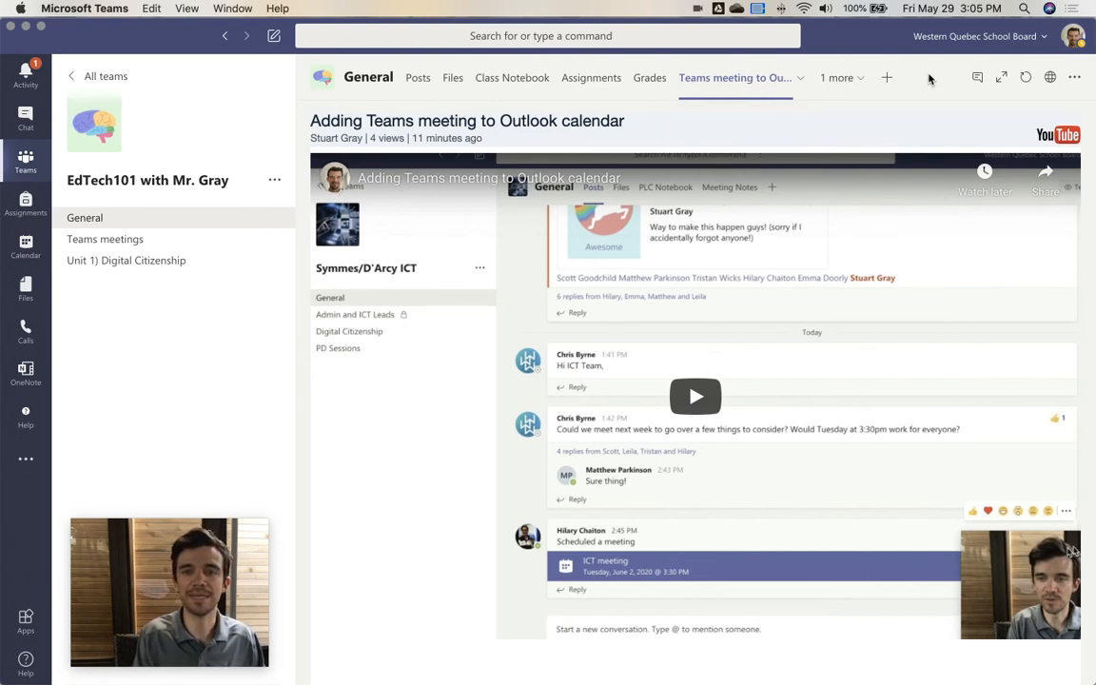
Step: Expand the "Teams meeting to Outlook" tab, briefly play and pause its video, and dismiss the suggested videos
{"action": "left_click", "coordinate": [1004, 81]}
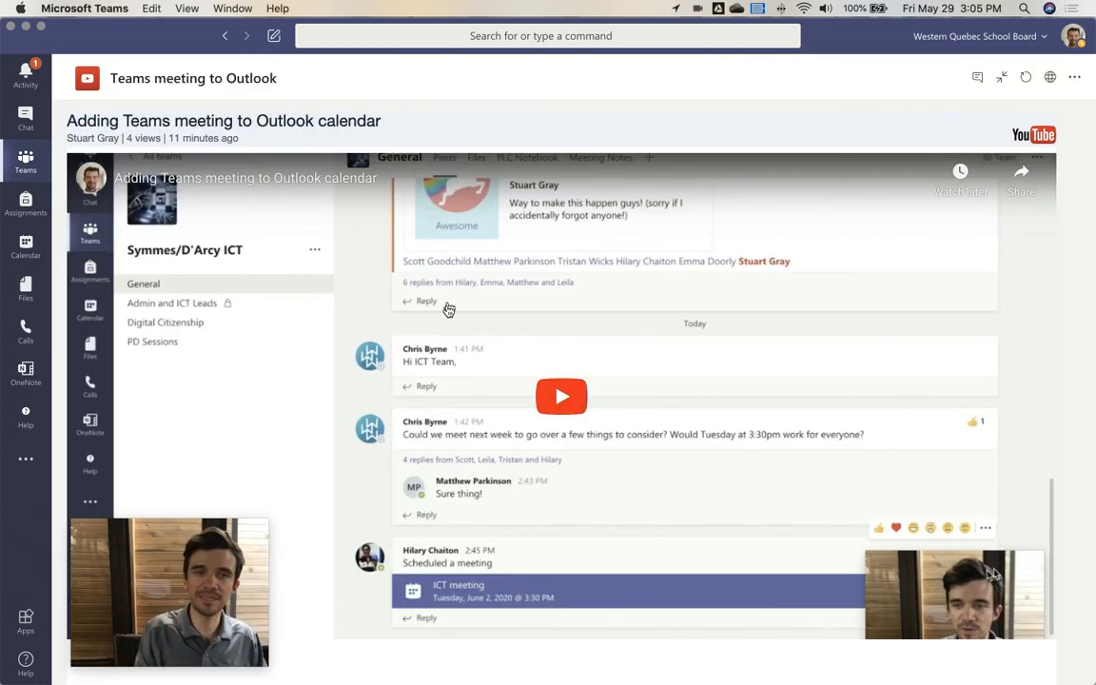
{"action": "left_click", "coordinate": [557, 409]}
{"action": "left_click", "coordinate": [612, 431]}
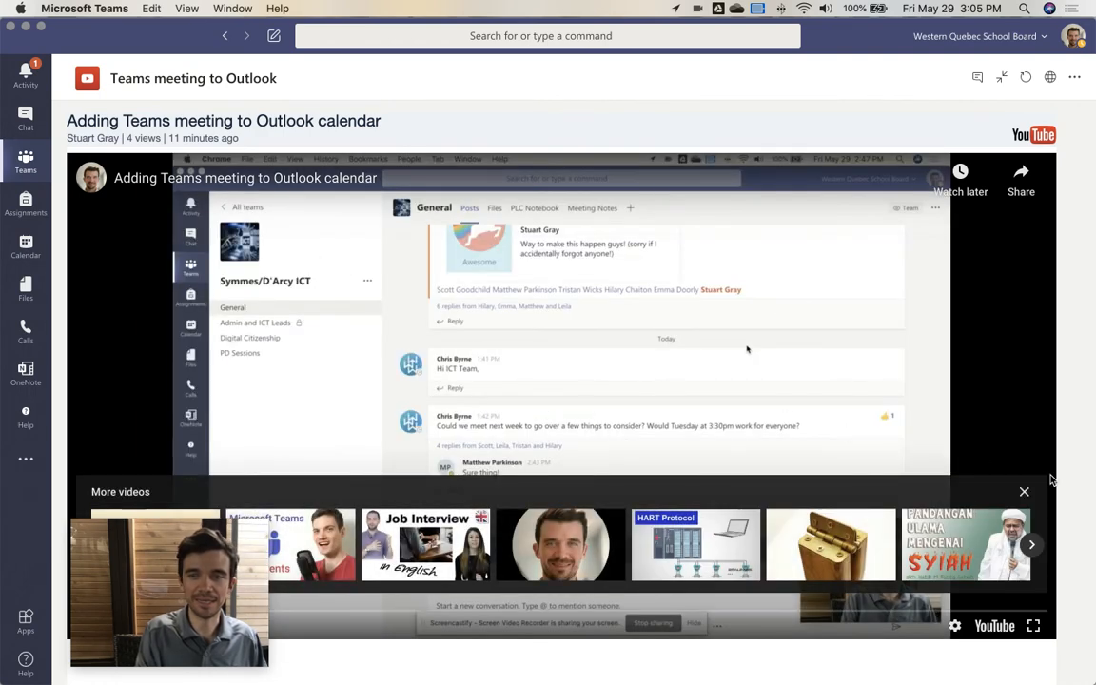
{"action": "left_click", "coordinate": [1025, 493]}
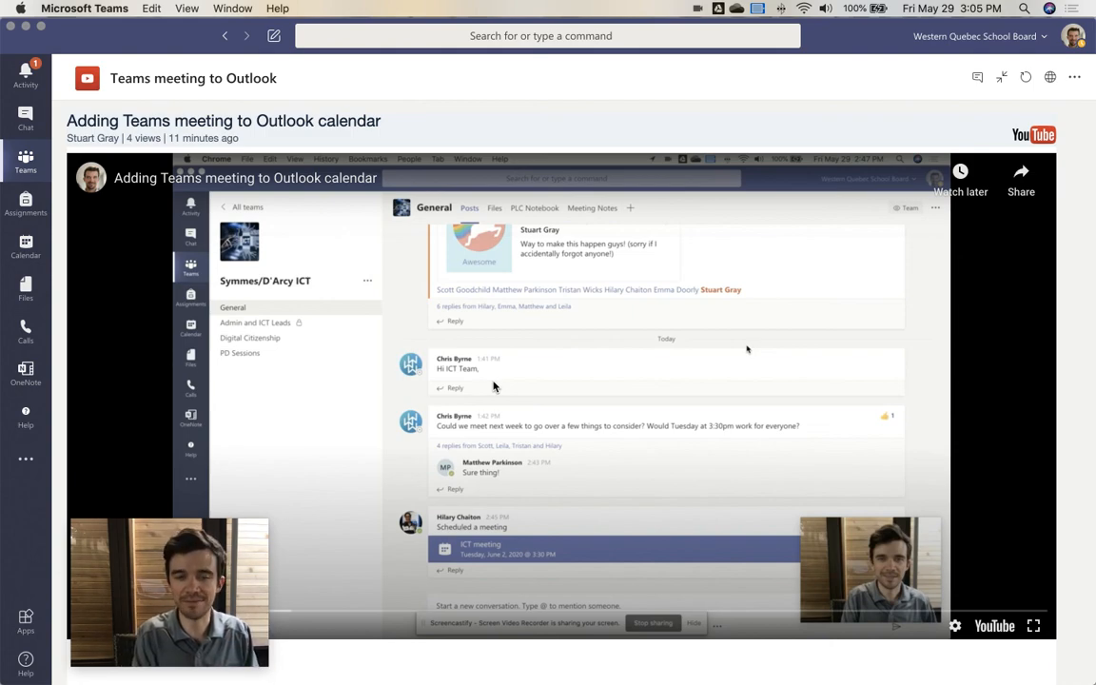
Step: Switch to Chrome with the YouTube Studio channel videos page
{"action": "left_click", "coordinate": [186, 609]}
{"action": "left_click", "coordinate": [170, 647]}
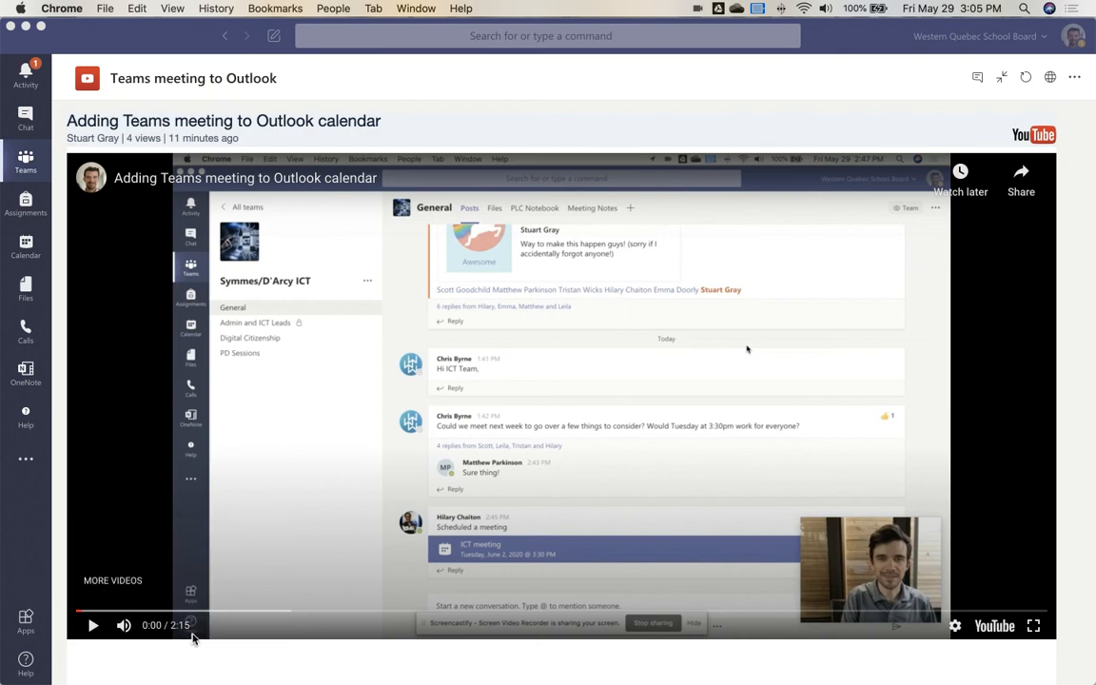
{"action": "left_click", "coordinate": [86, 631]}
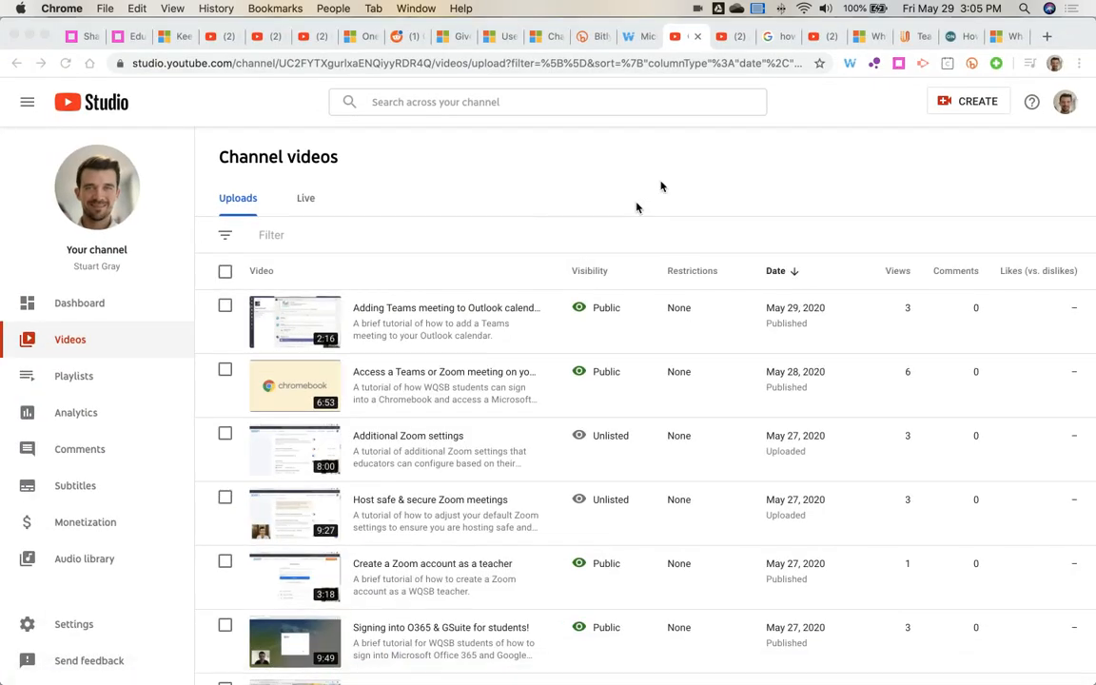